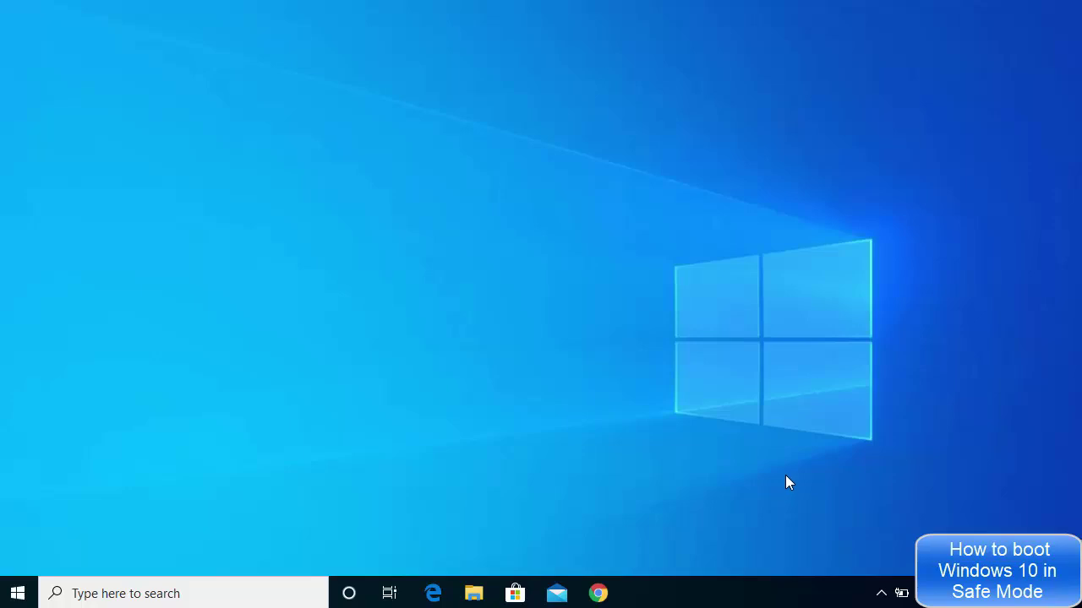
Restart Windows from the Start menu's Power options with Shift held to reach recovery options
click(22, 596)
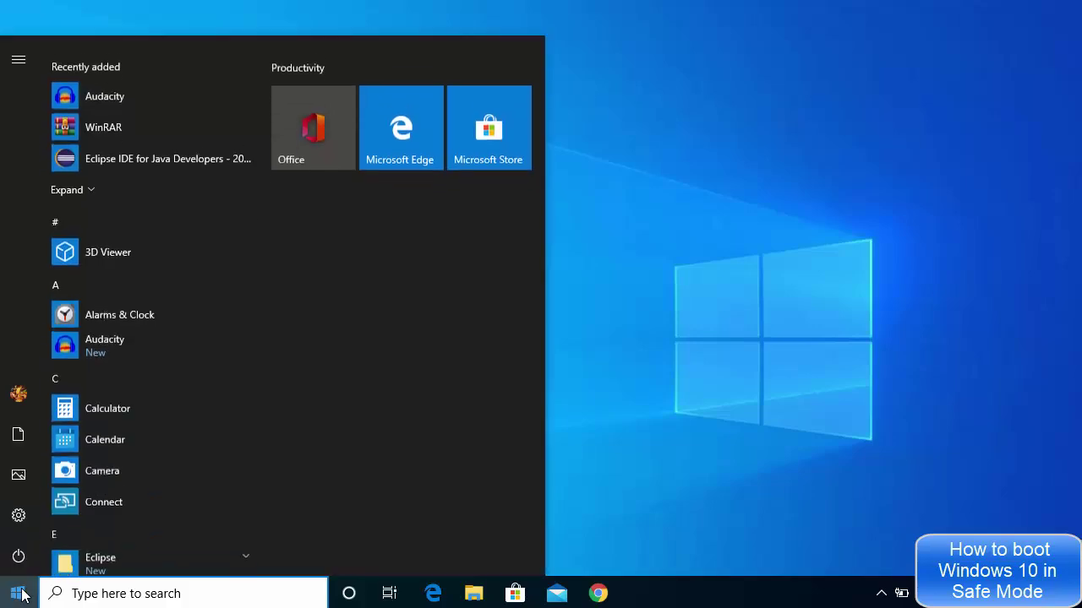
click(33, 565)
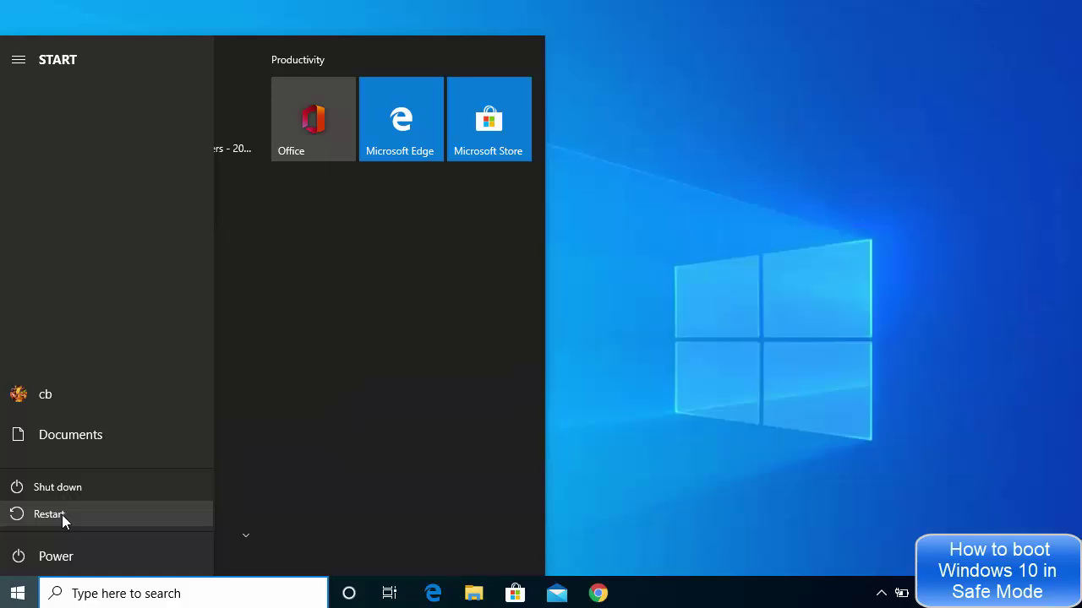
shift+click(48, 514)
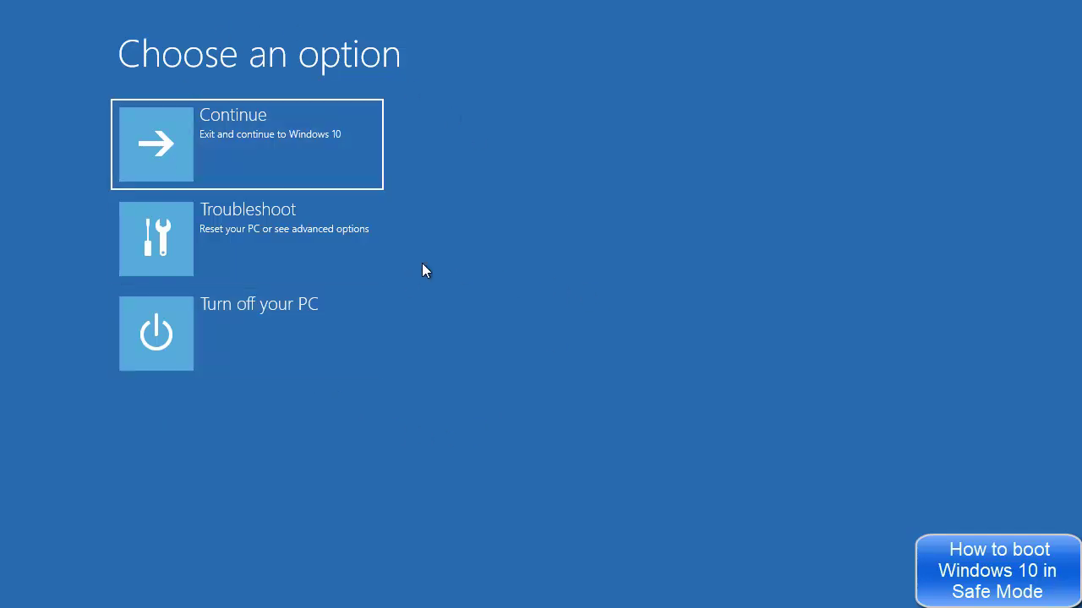
Go through Troubleshoot and Advanced options to the Startup Settings page
click(292, 234)
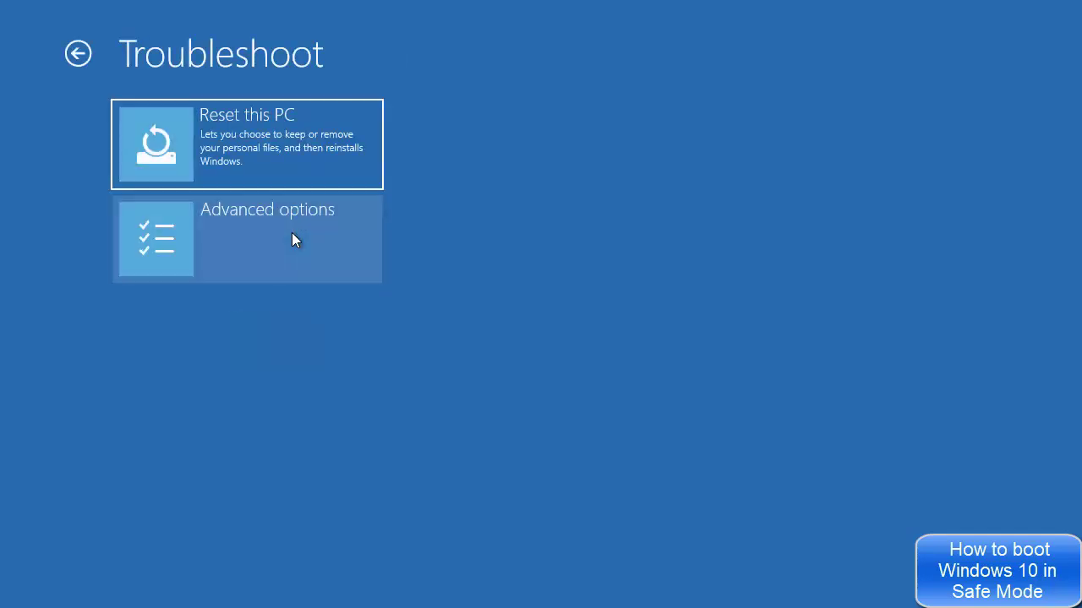
click(291, 244)
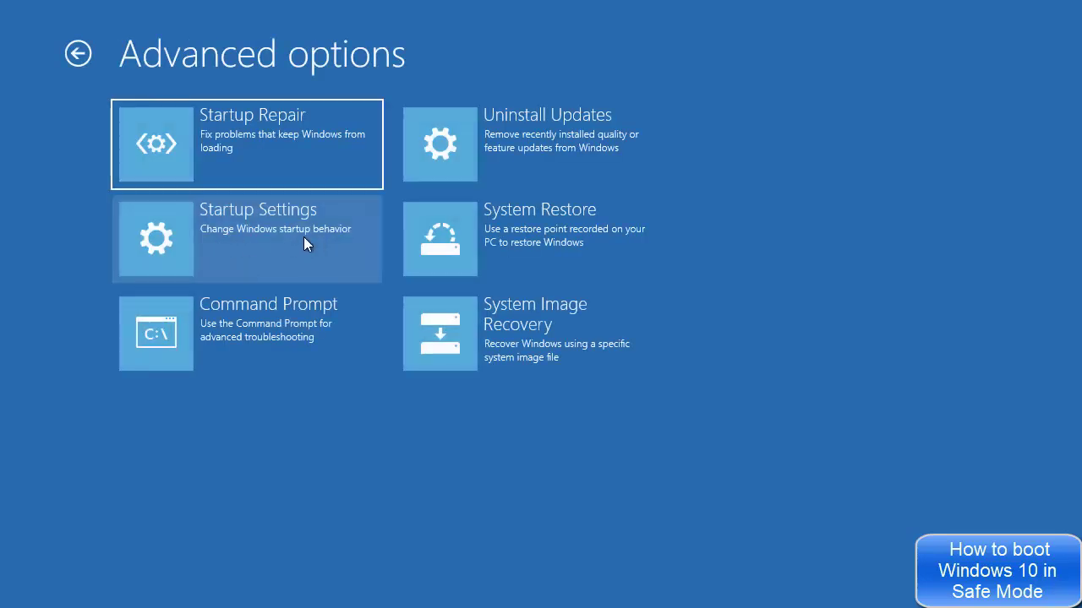
click(258, 240)
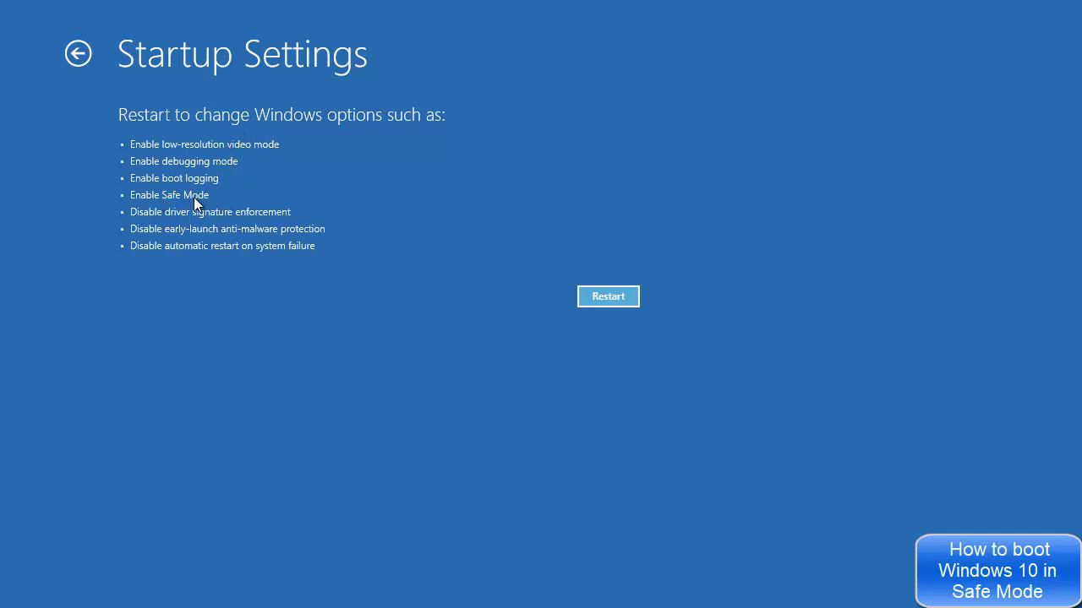
Restart from Startup Settings and choose option 4, Enable Safe Mode
click(599, 297)
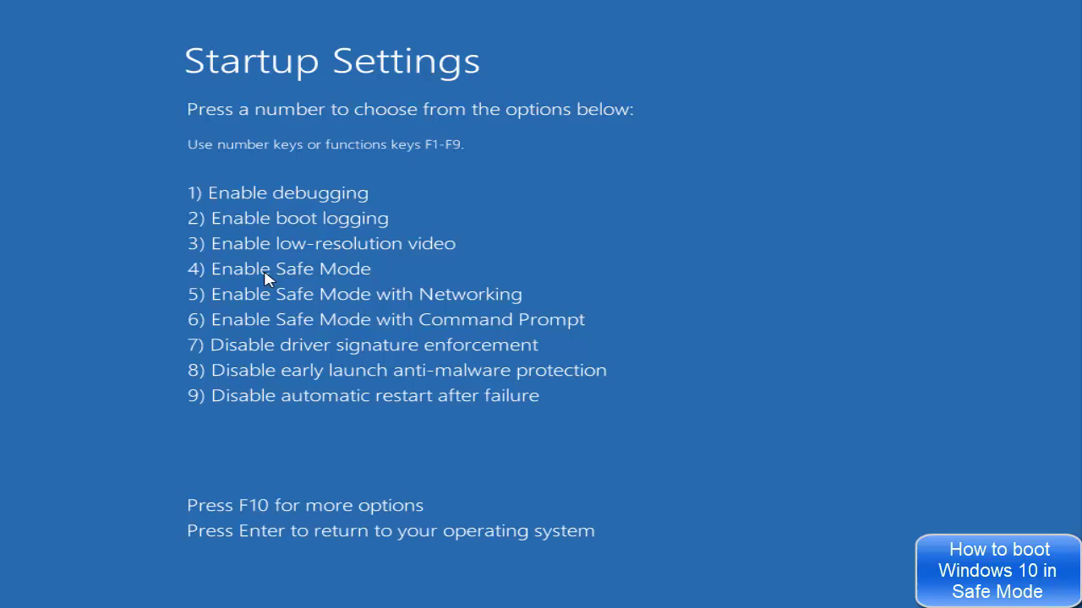
key(4)
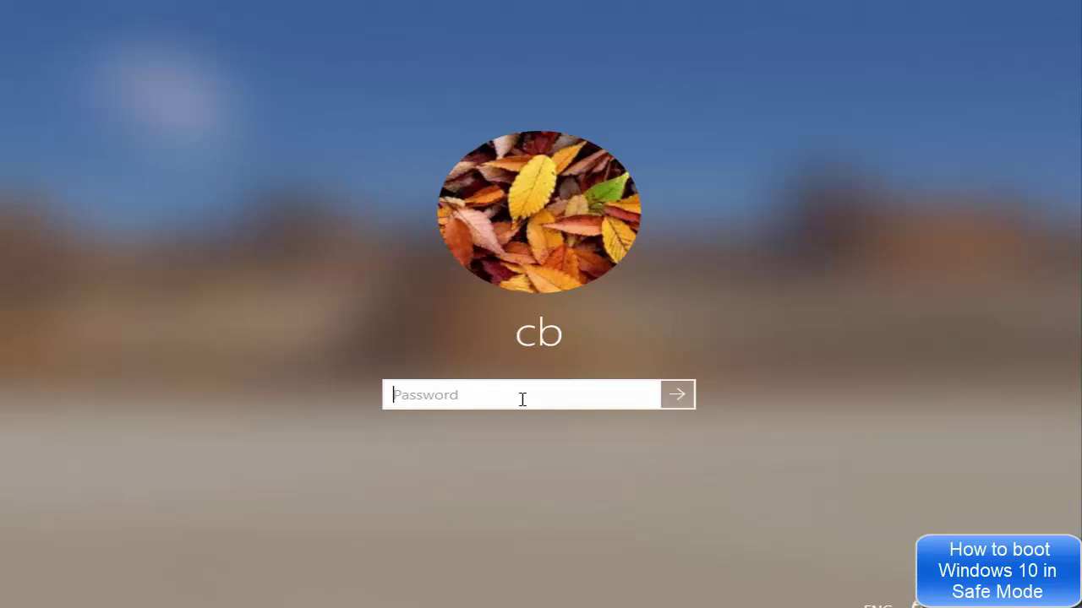
Enter the account password at the sign-in screen to reach the desktop
text(••••••)
key(Return)
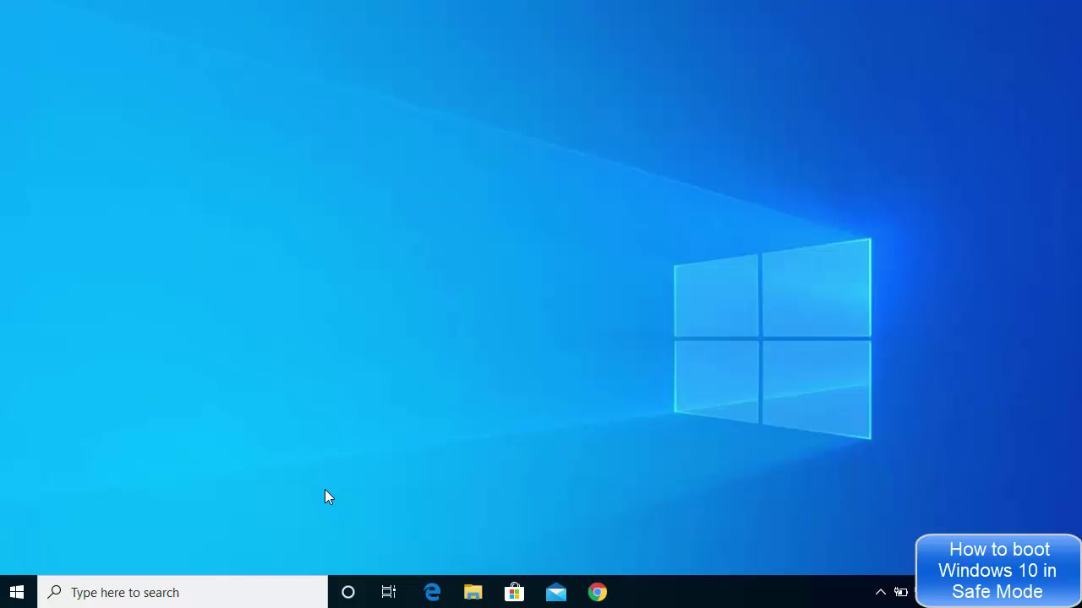
Launch System Configuration by running msconfig from the Run box
key(super+r)
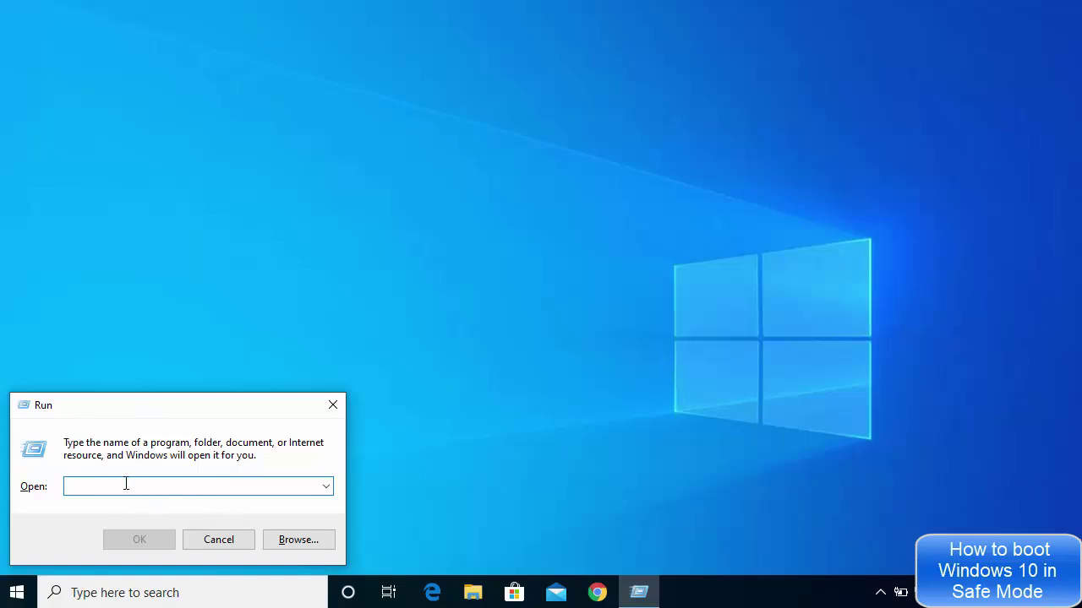
text(msco)
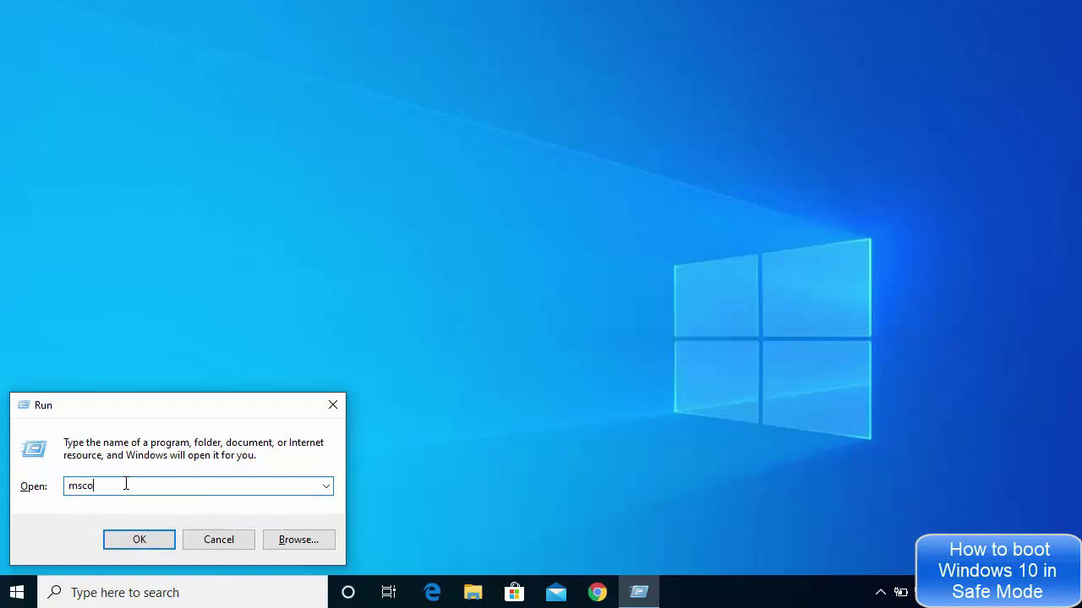
text(nfig)
click(137, 545)
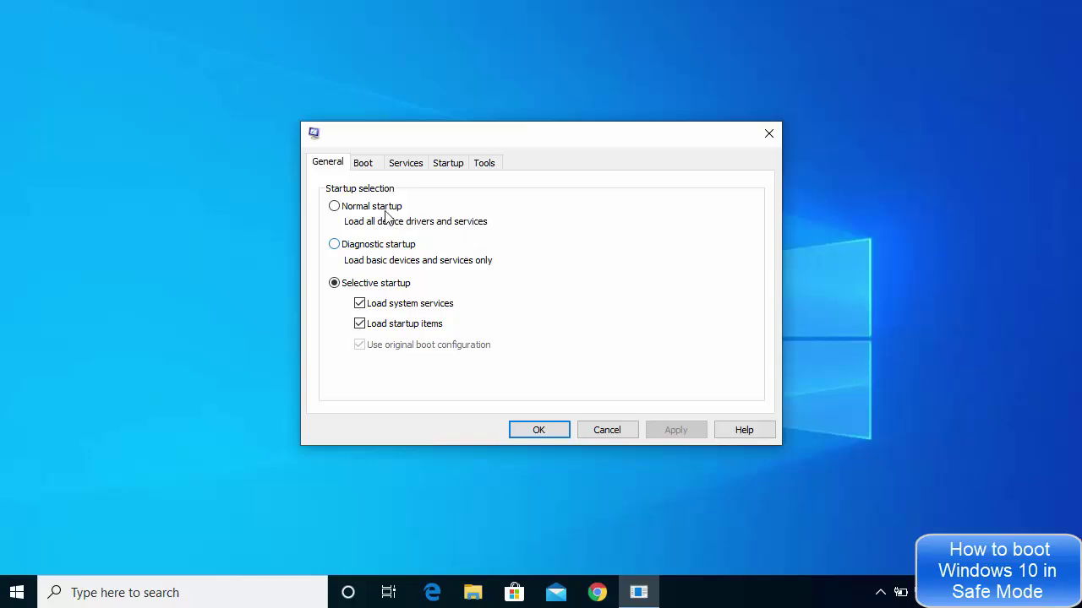
Enable Minimal Safe boot on the Boot tab, apply it, and restart the computer
click(363, 165)
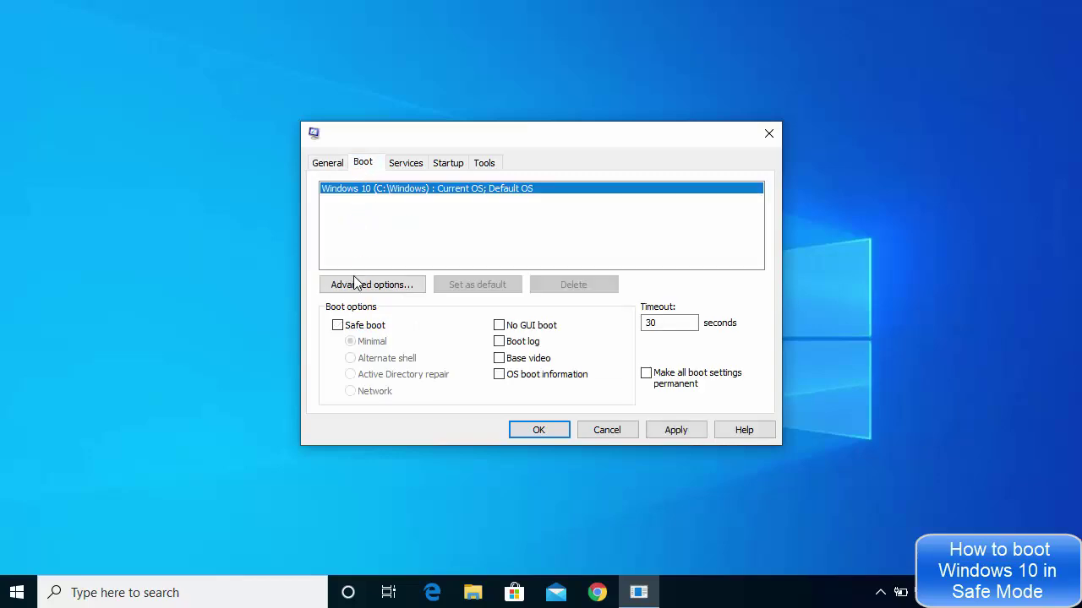
click(338, 326)
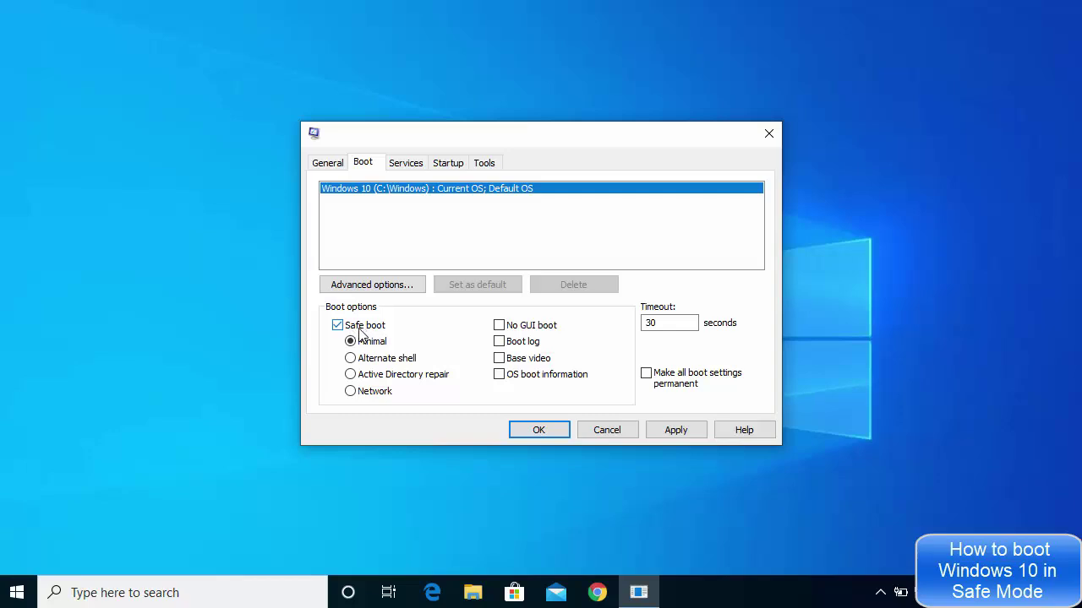
click(679, 431)
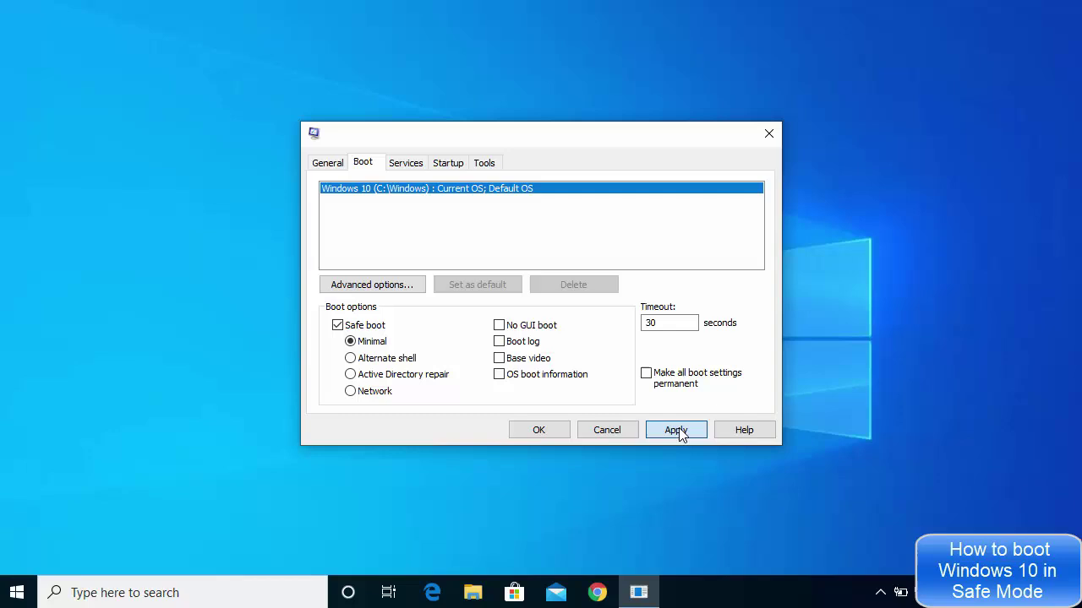
click(540, 430)
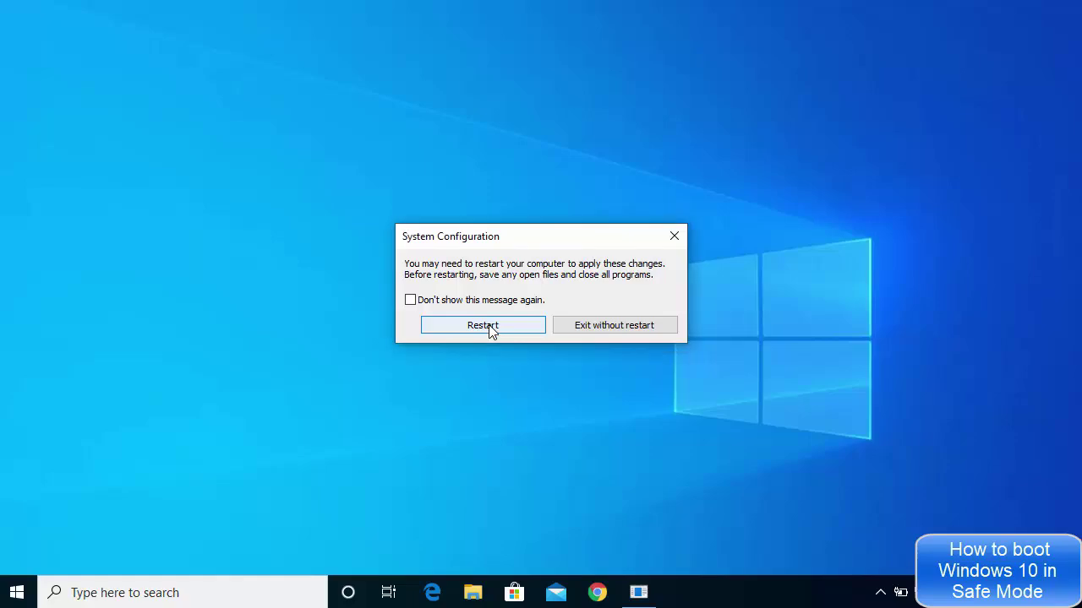
click(485, 325)
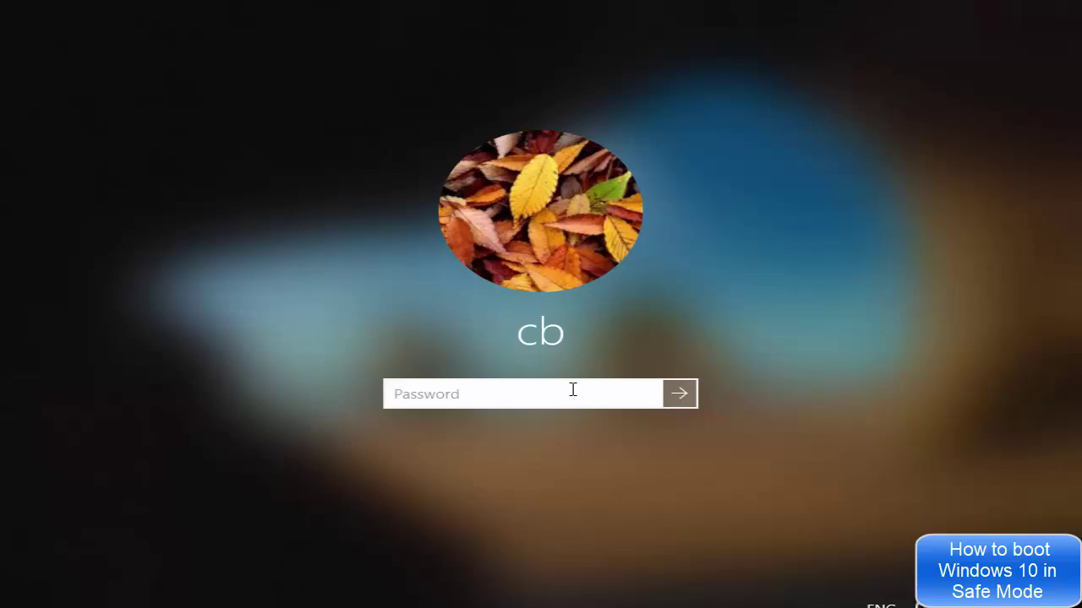
Enter the account password to sign in to the Safe Mode desktop
text(******)
key(Return)
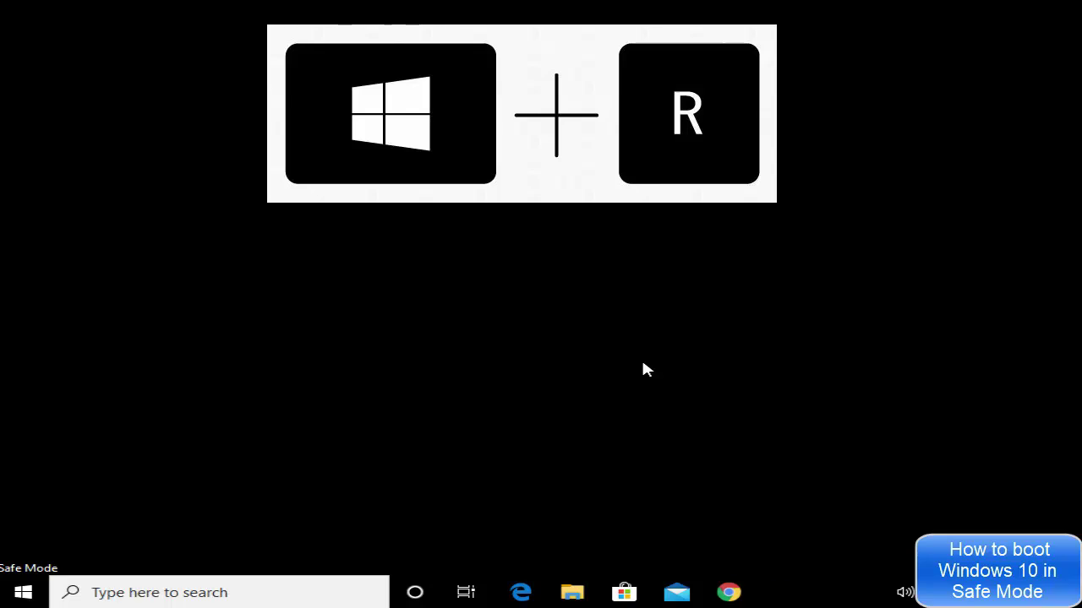
Run the prefilled msconfig command from the Run box to reopen System Configuration
key(super+r)
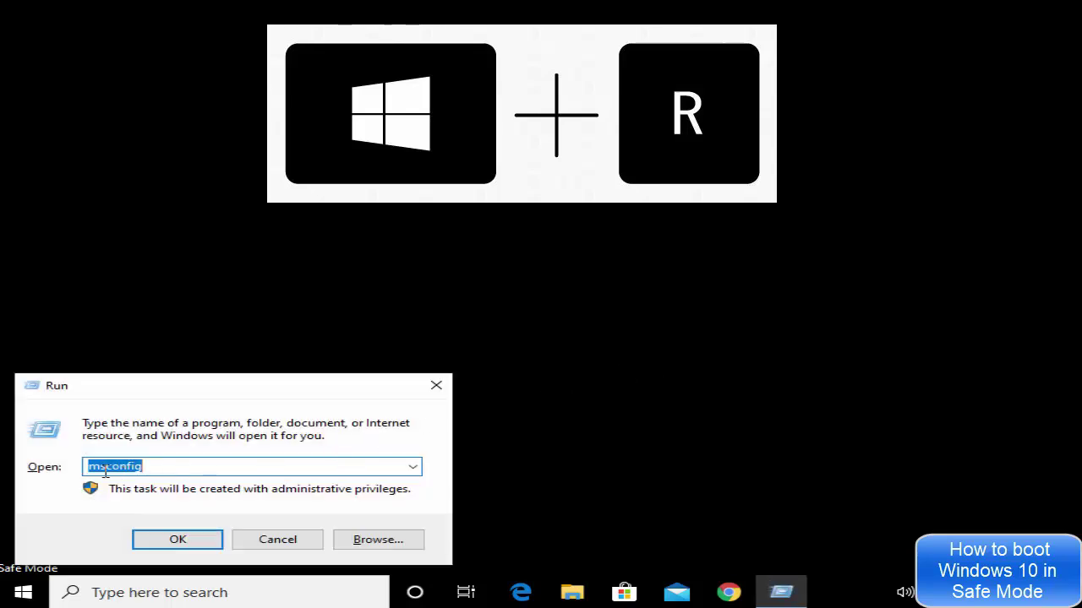
click(146, 468)
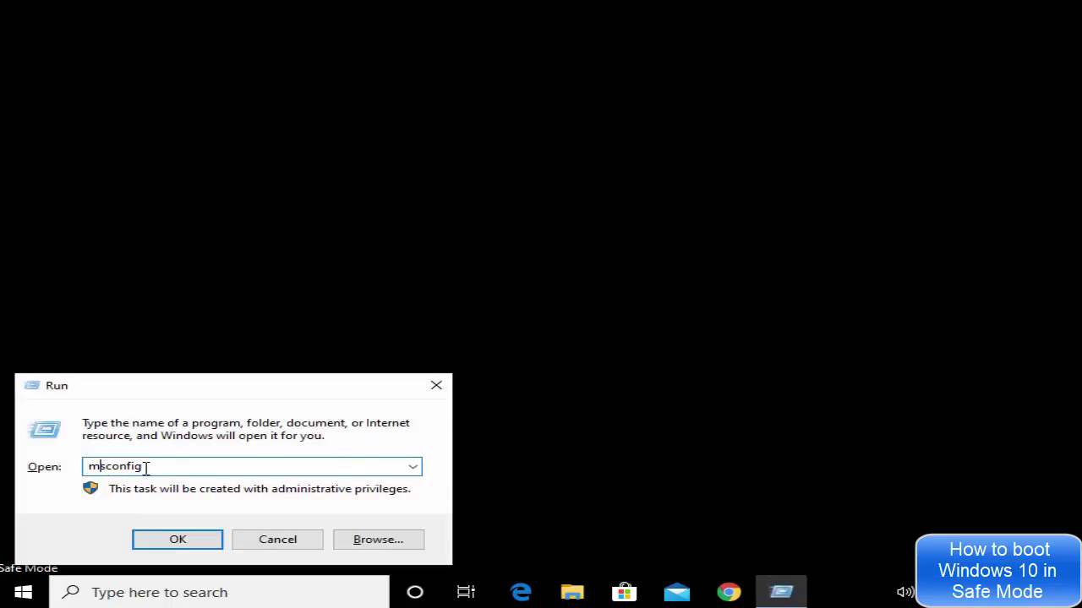
click(177, 538)
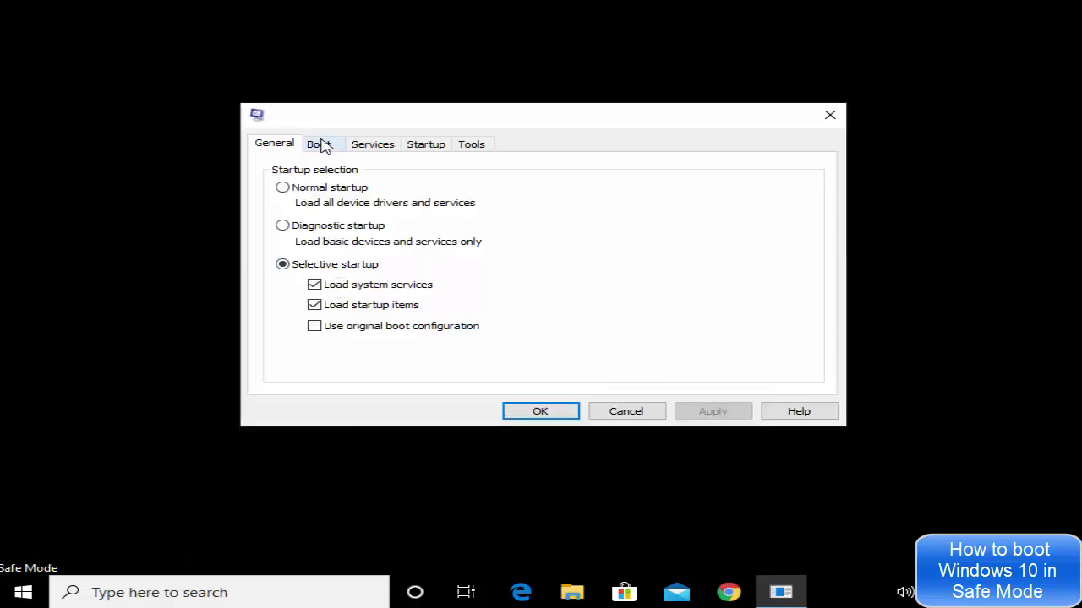
Uncheck Safe boot on the Boot tab, apply, and restart to boot normally
click(321, 144)
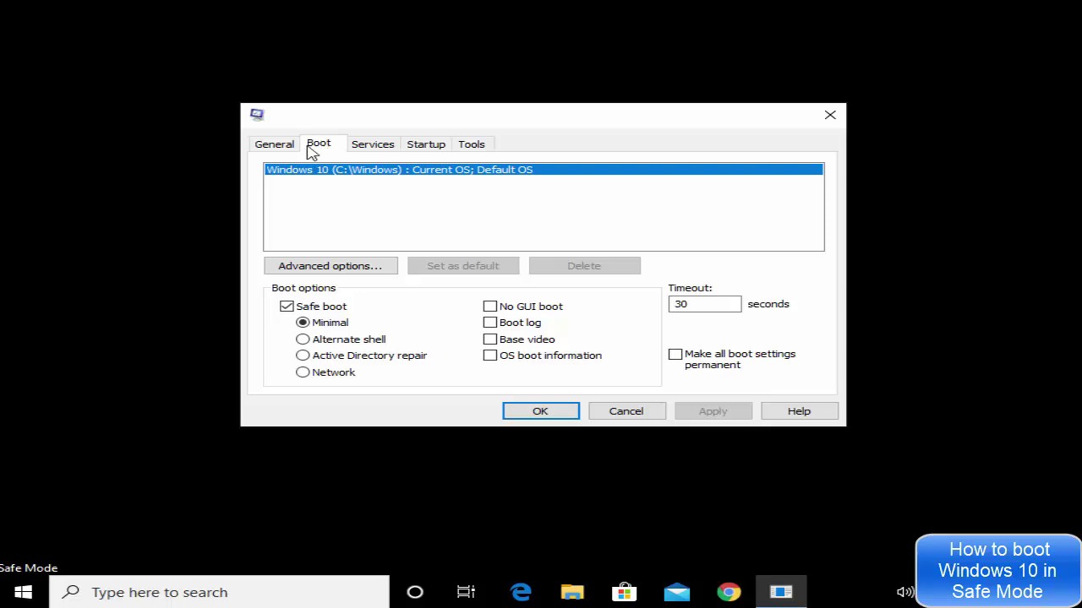
click(286, 307)
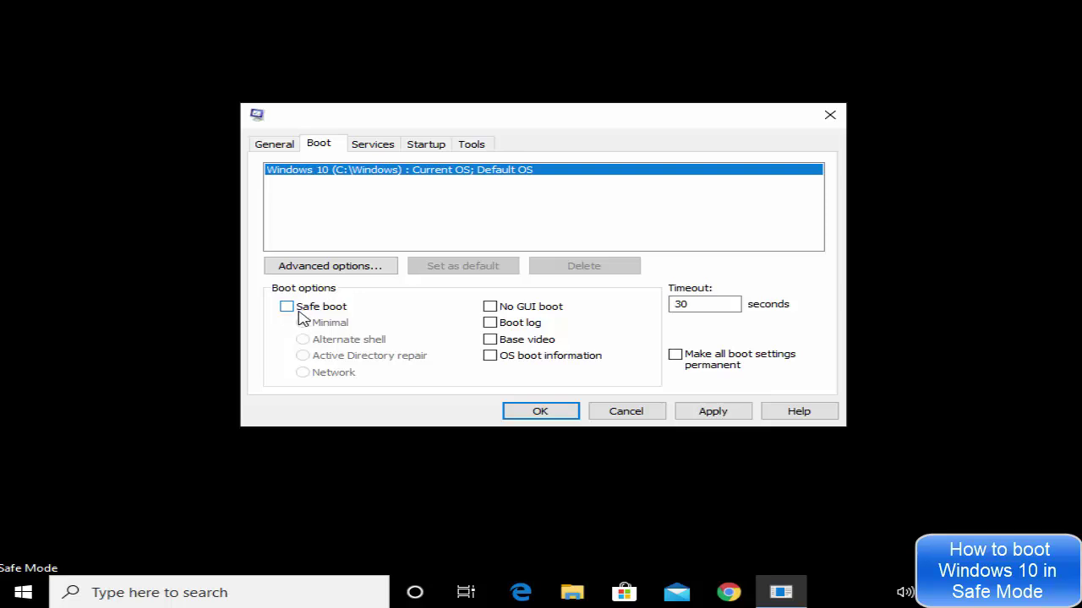
click(696, 412)
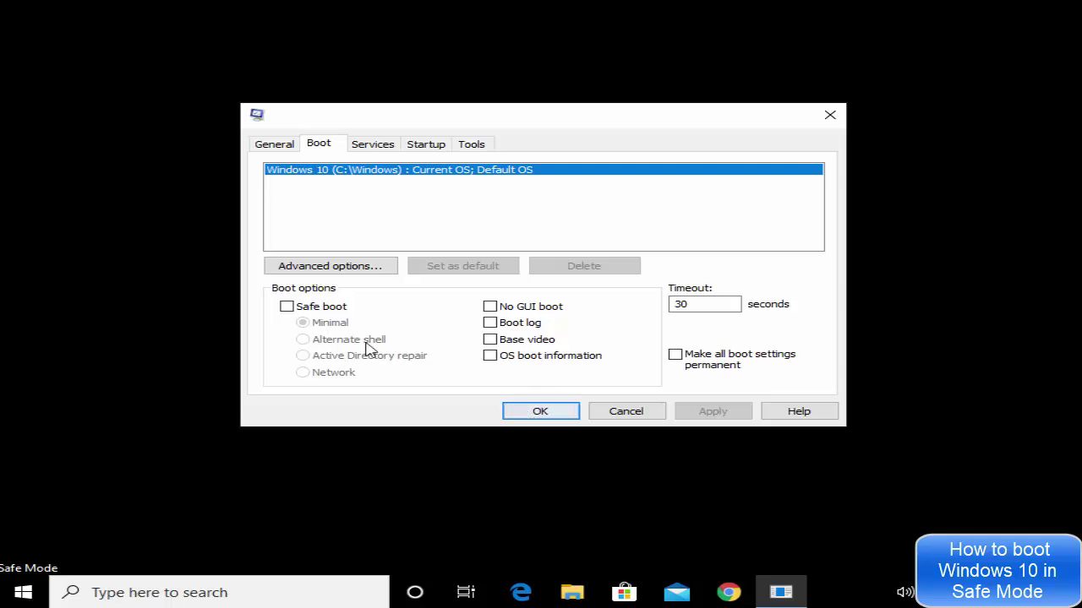
click(524, 414)
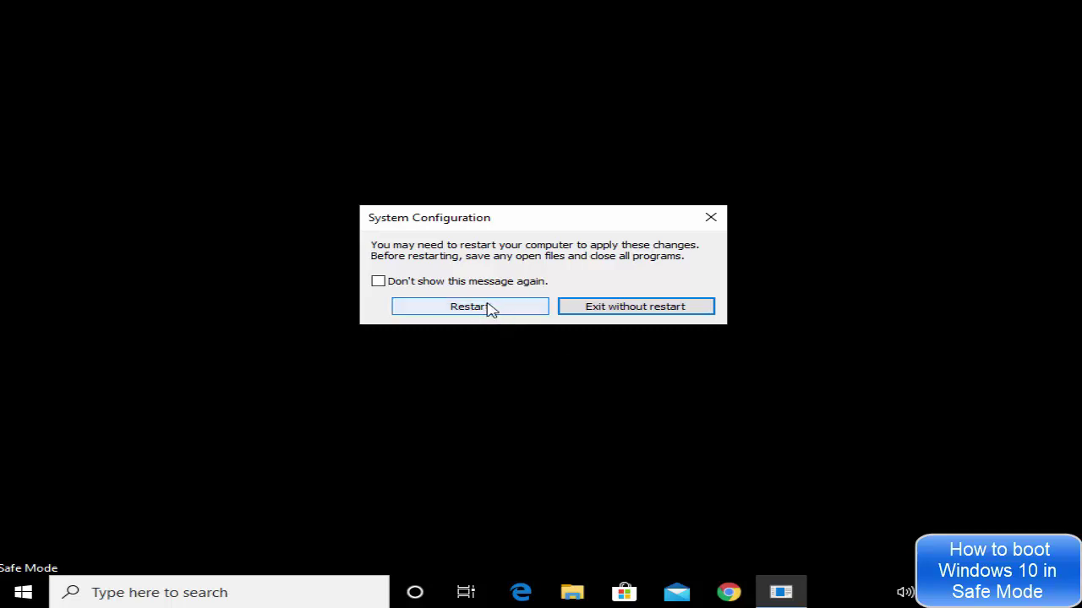
click(471, 306)
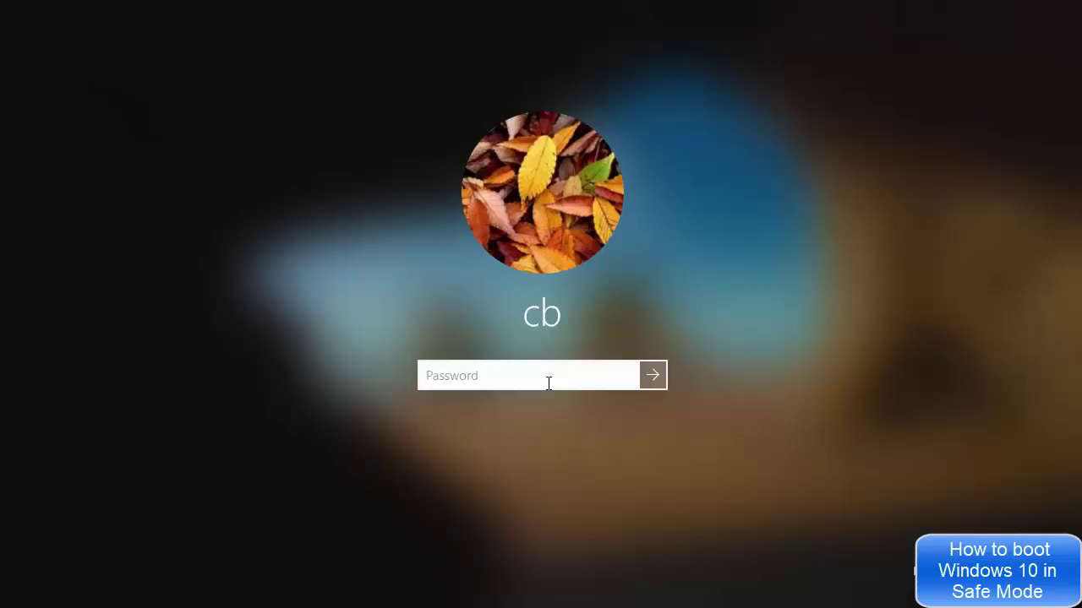
Enter the account password at the sign-in screen to return to the normal desktop
text(••••••)
key(Return)
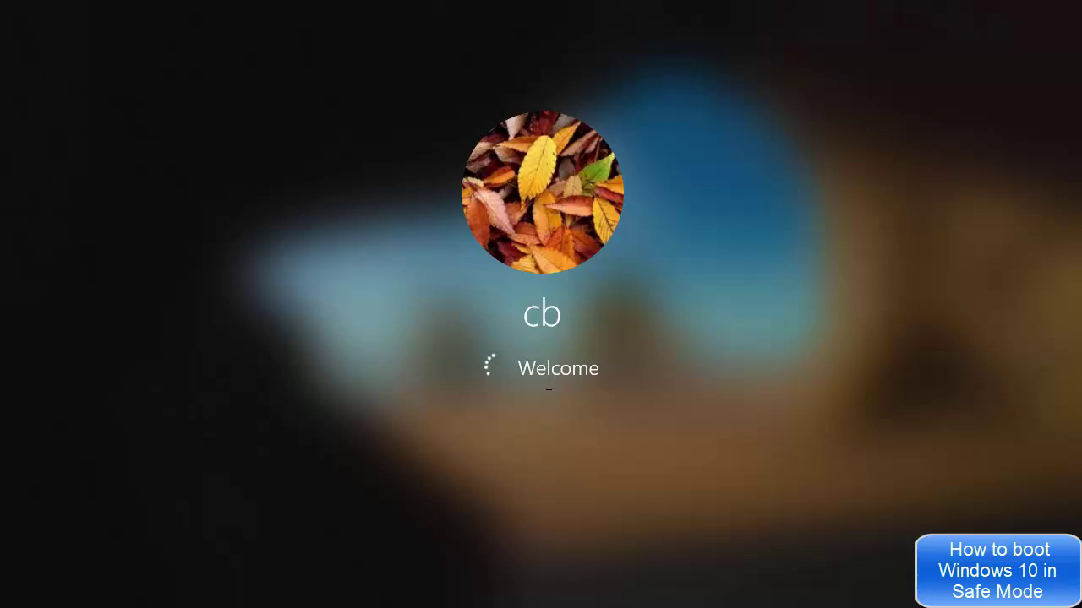